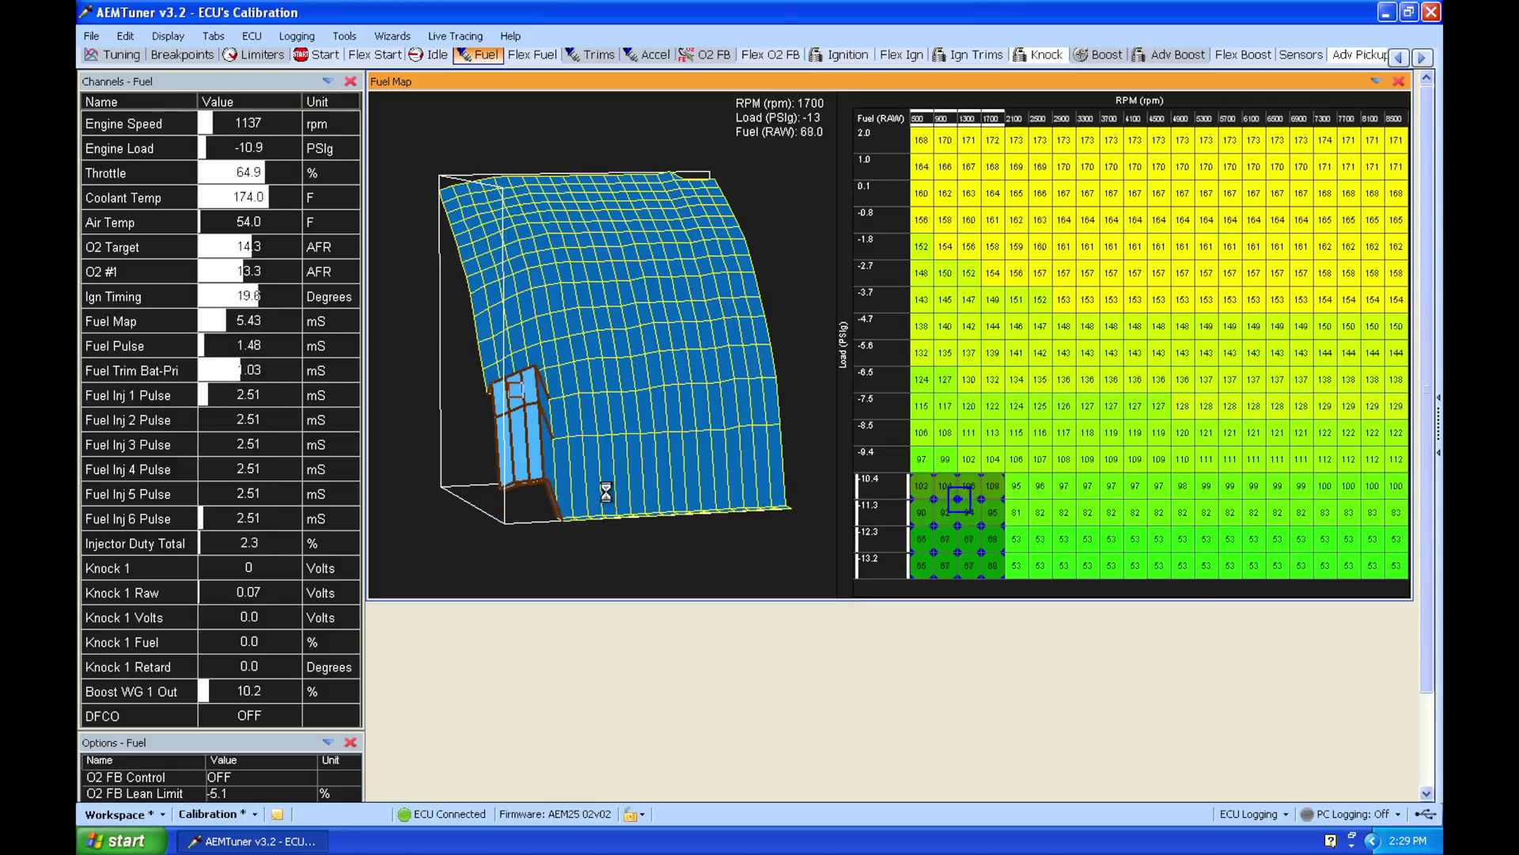
key("Page_Up")
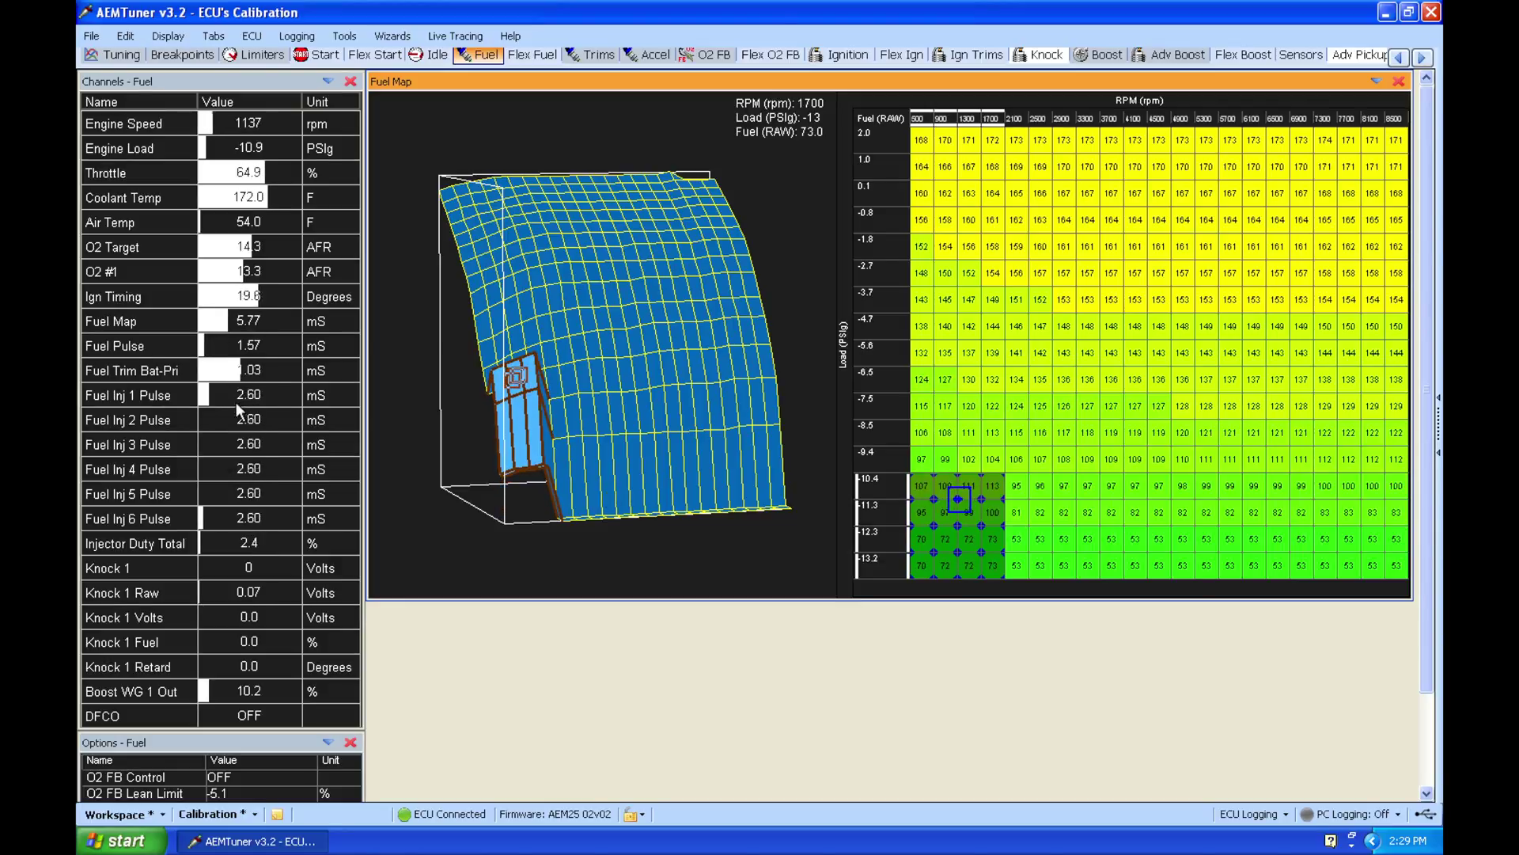
Step the selected bottom-left low-load fuel cells down until the lowest rows read about 50.
key("Page_Down")
key("Page_Down")
key("Page_Down")
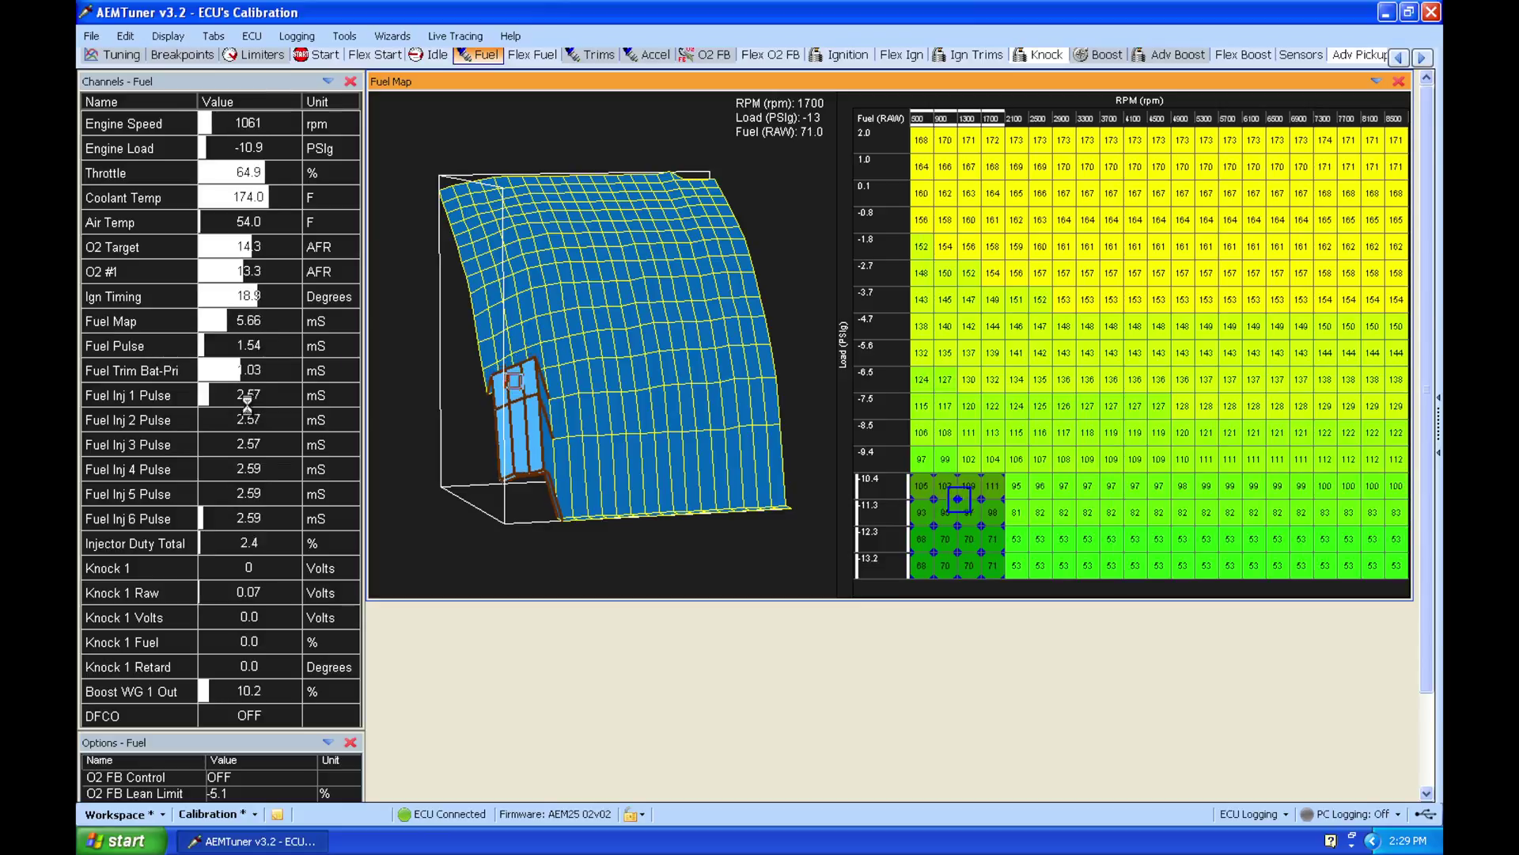
key("Page_Down")
key("Page_Down")
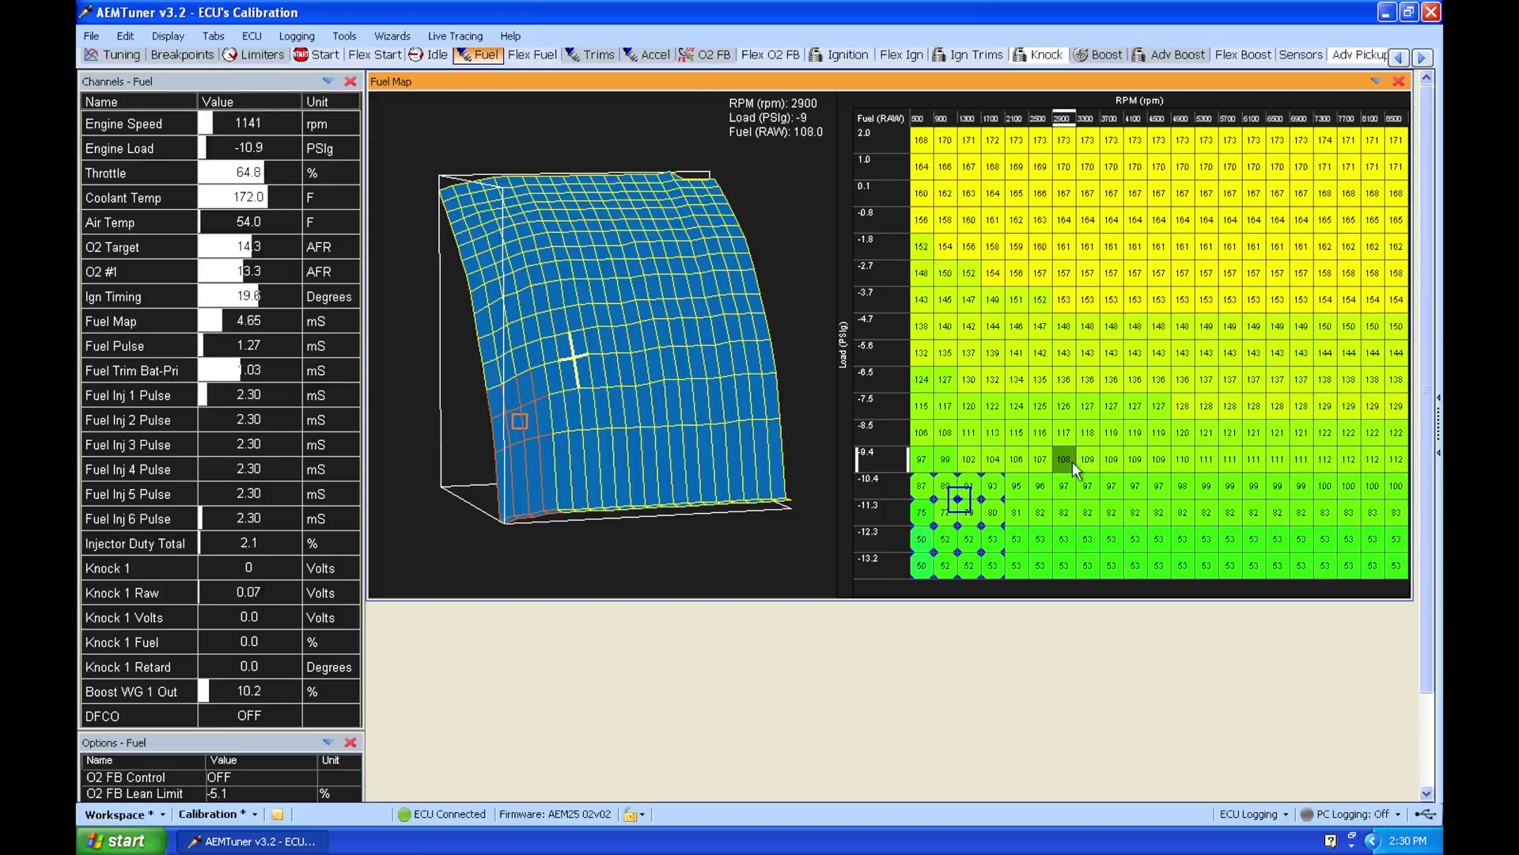
left_click_drag(1424, 440, 1428, 506)
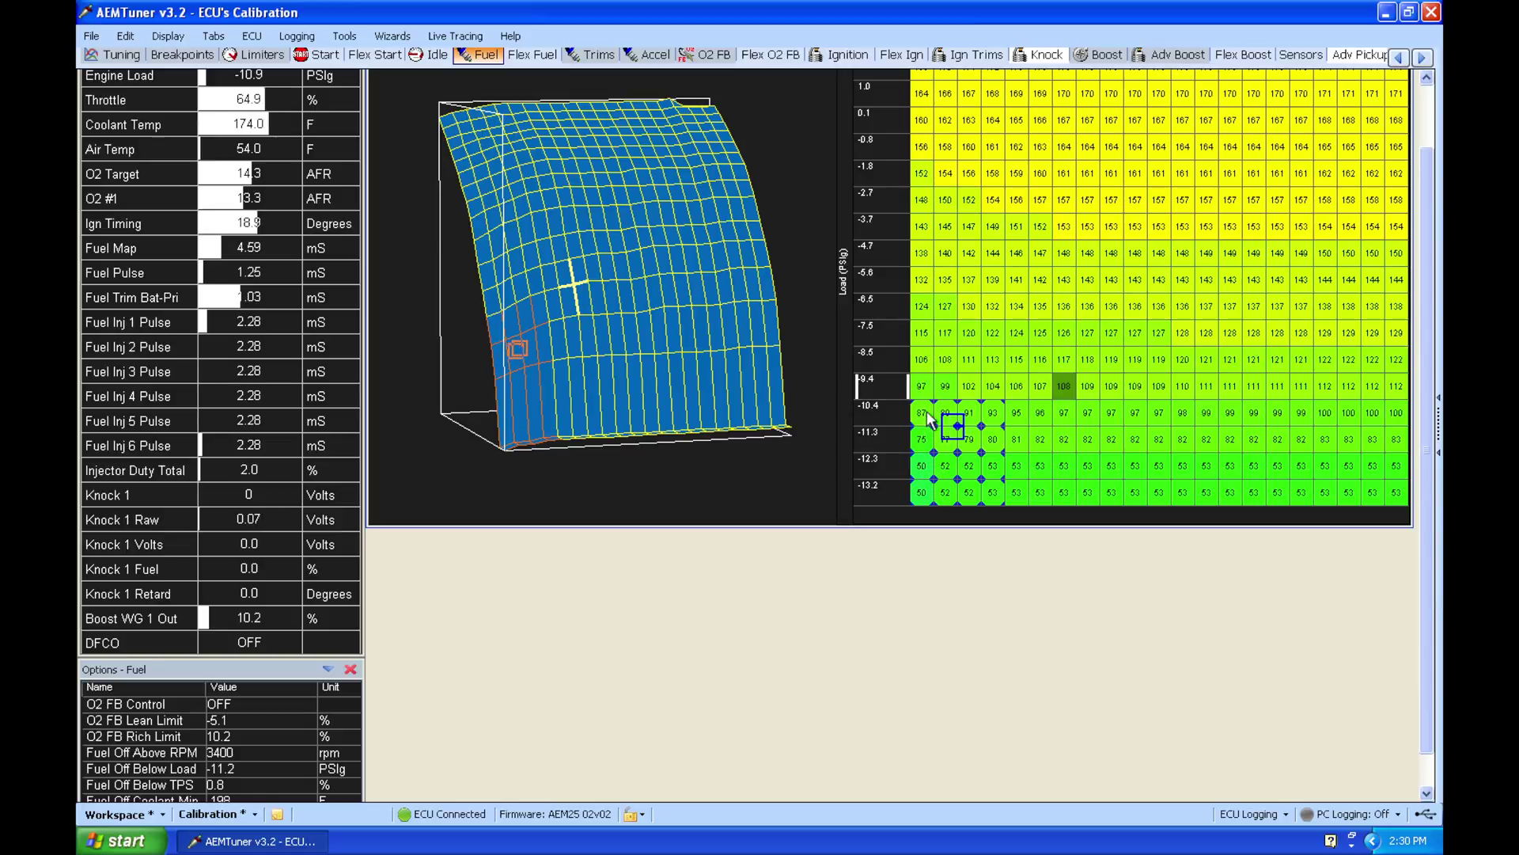
Trim the six low-rpm cells at -10.4 and -11.3 PSIg down to about 86 and 74.
left_click(972, 447)
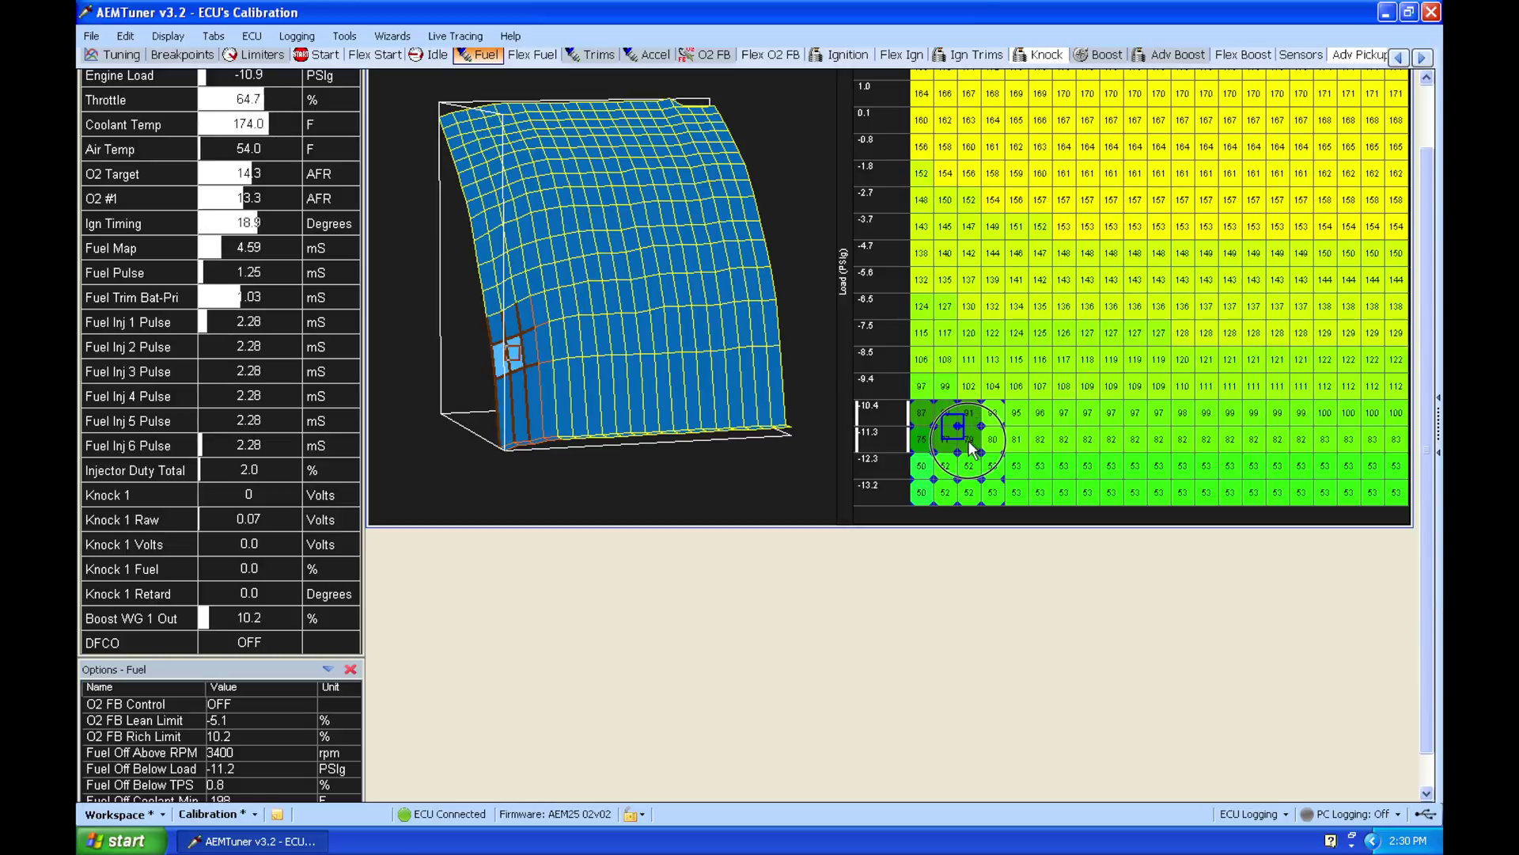
key("plus")
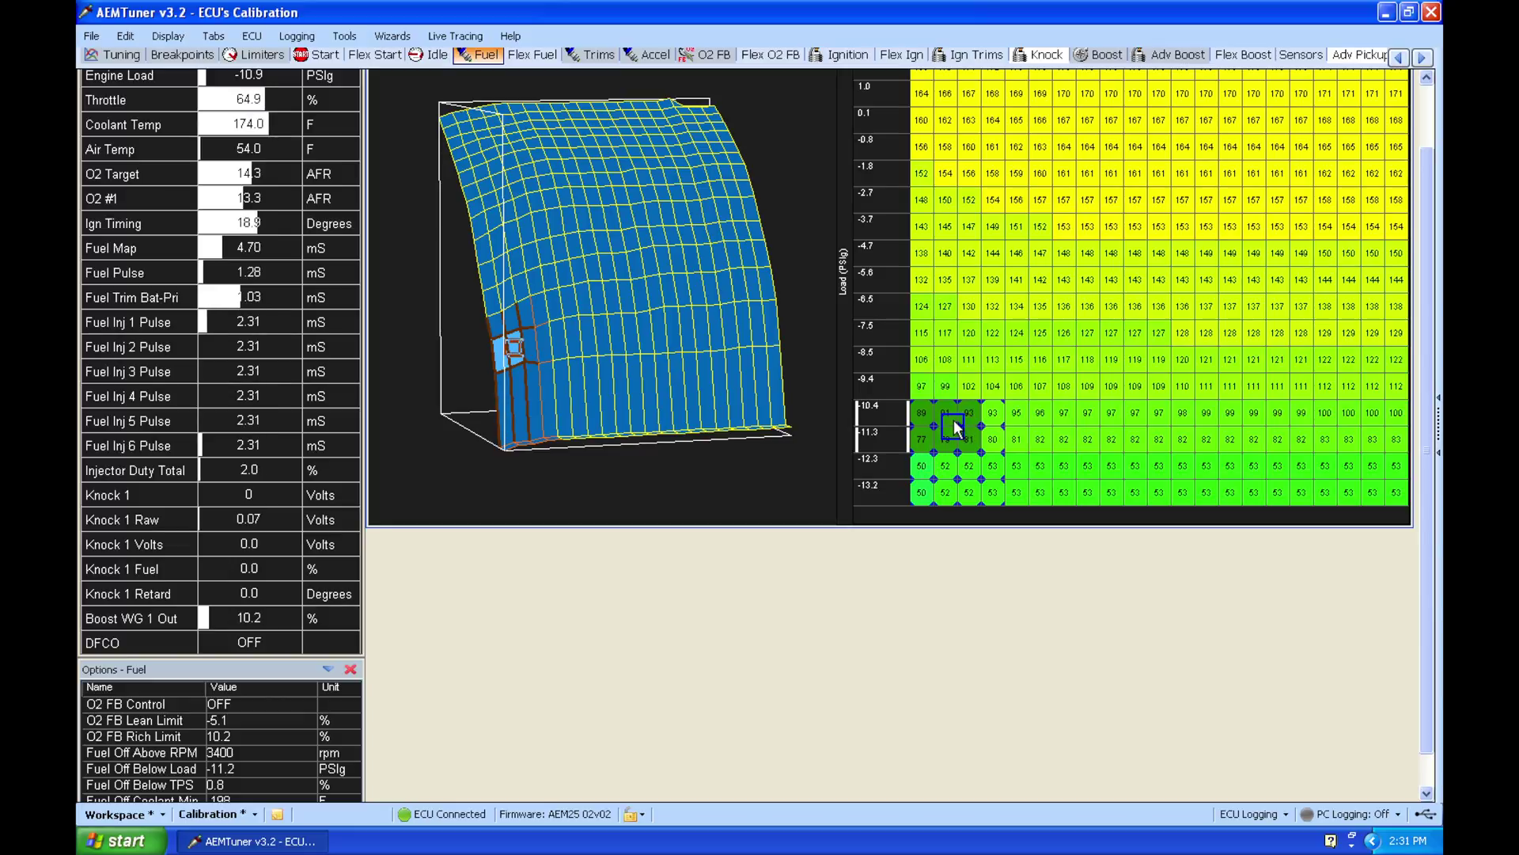
key("minus")
key("minus")
key("minus")
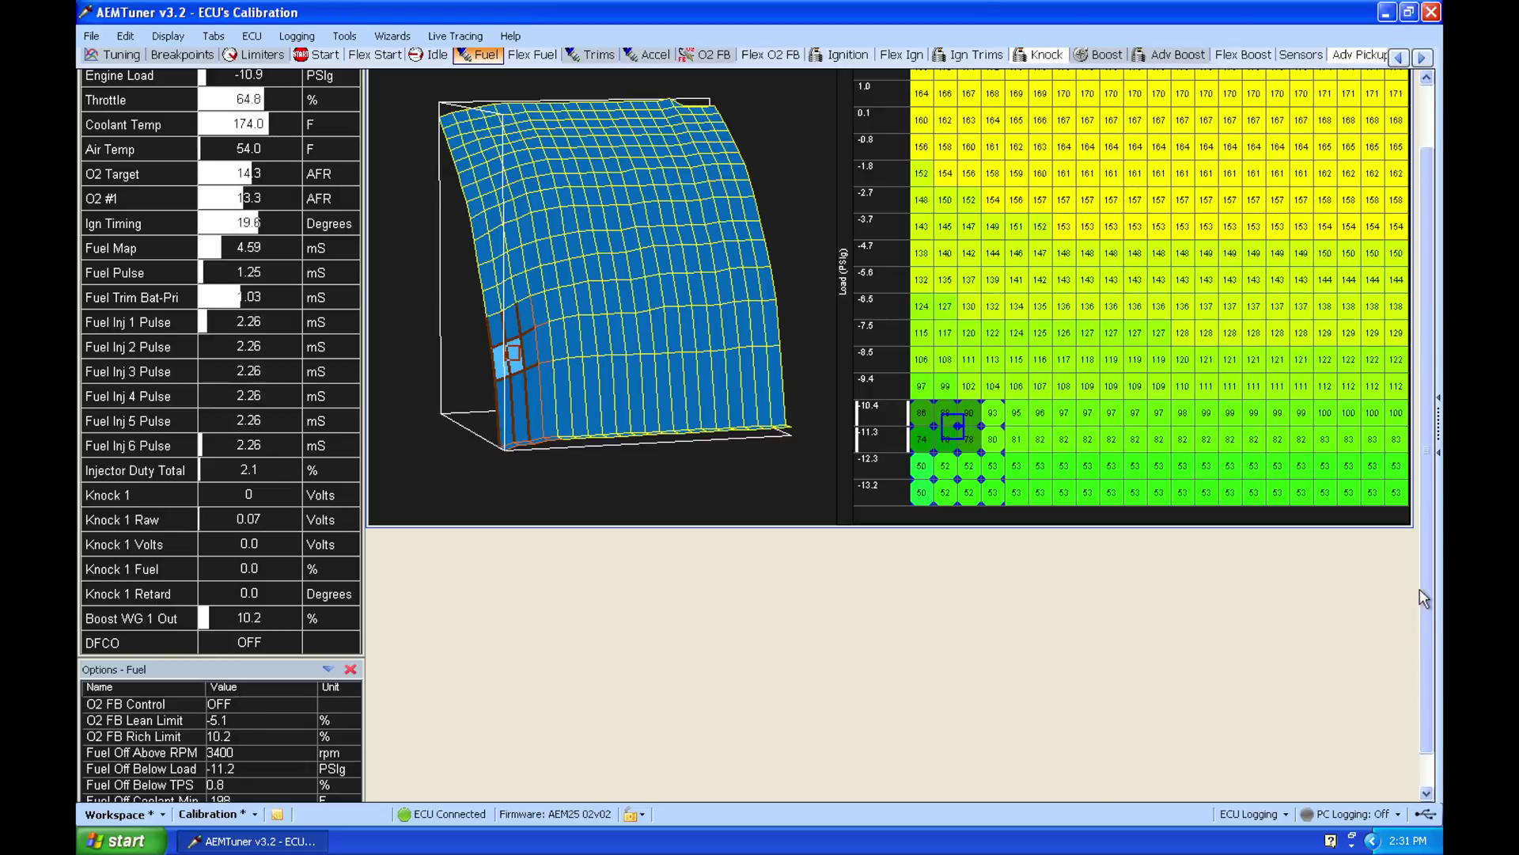
scroll(1421, 588, "down", 1)
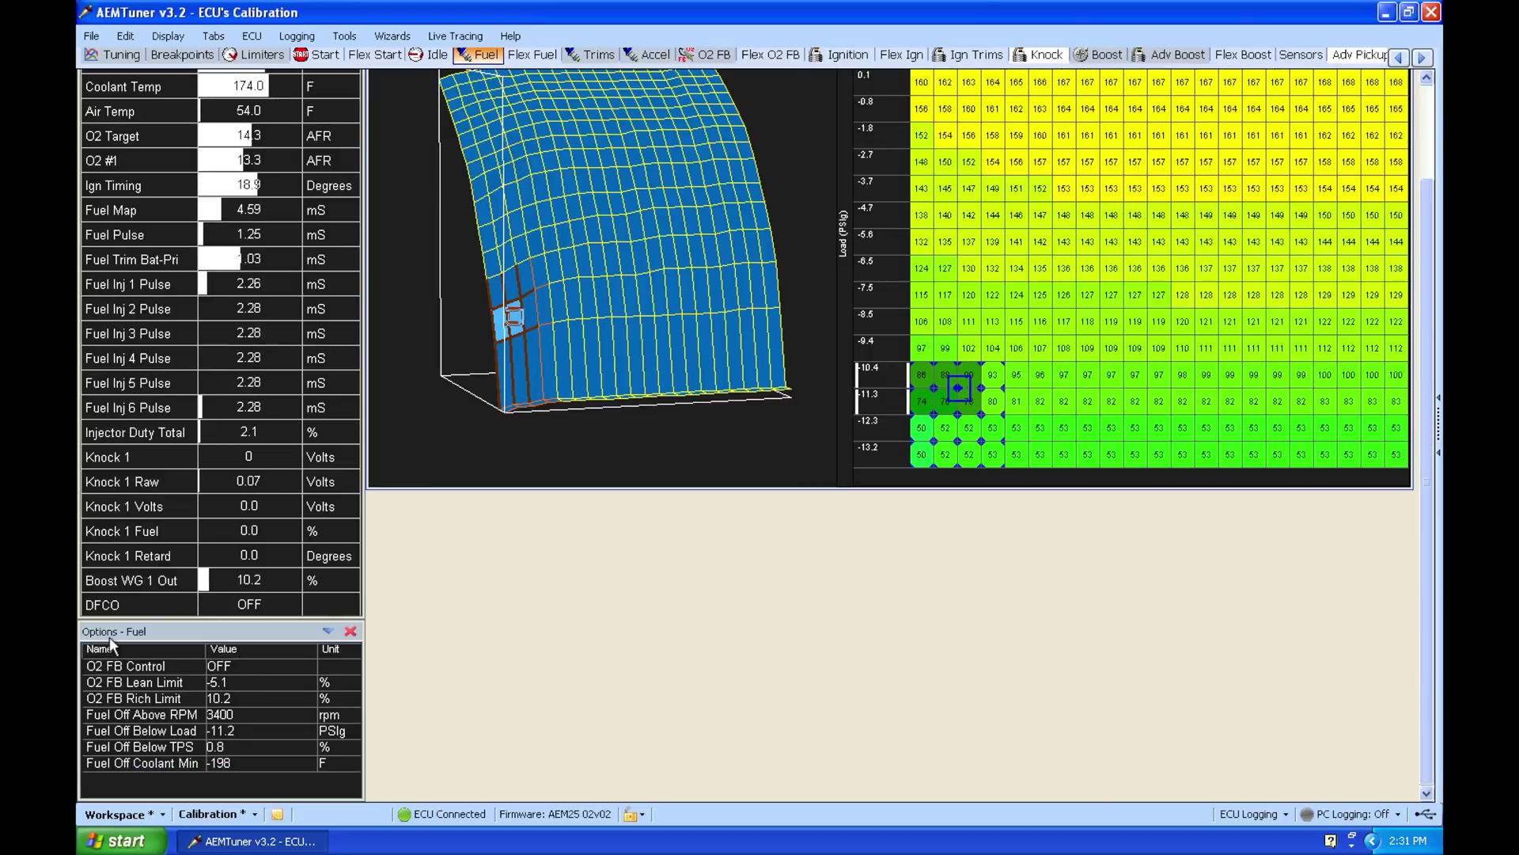
Add MicroSec/Bit to the Options - Fuel list, showing its current 56.0 µSec value.
left_click(326, 637)
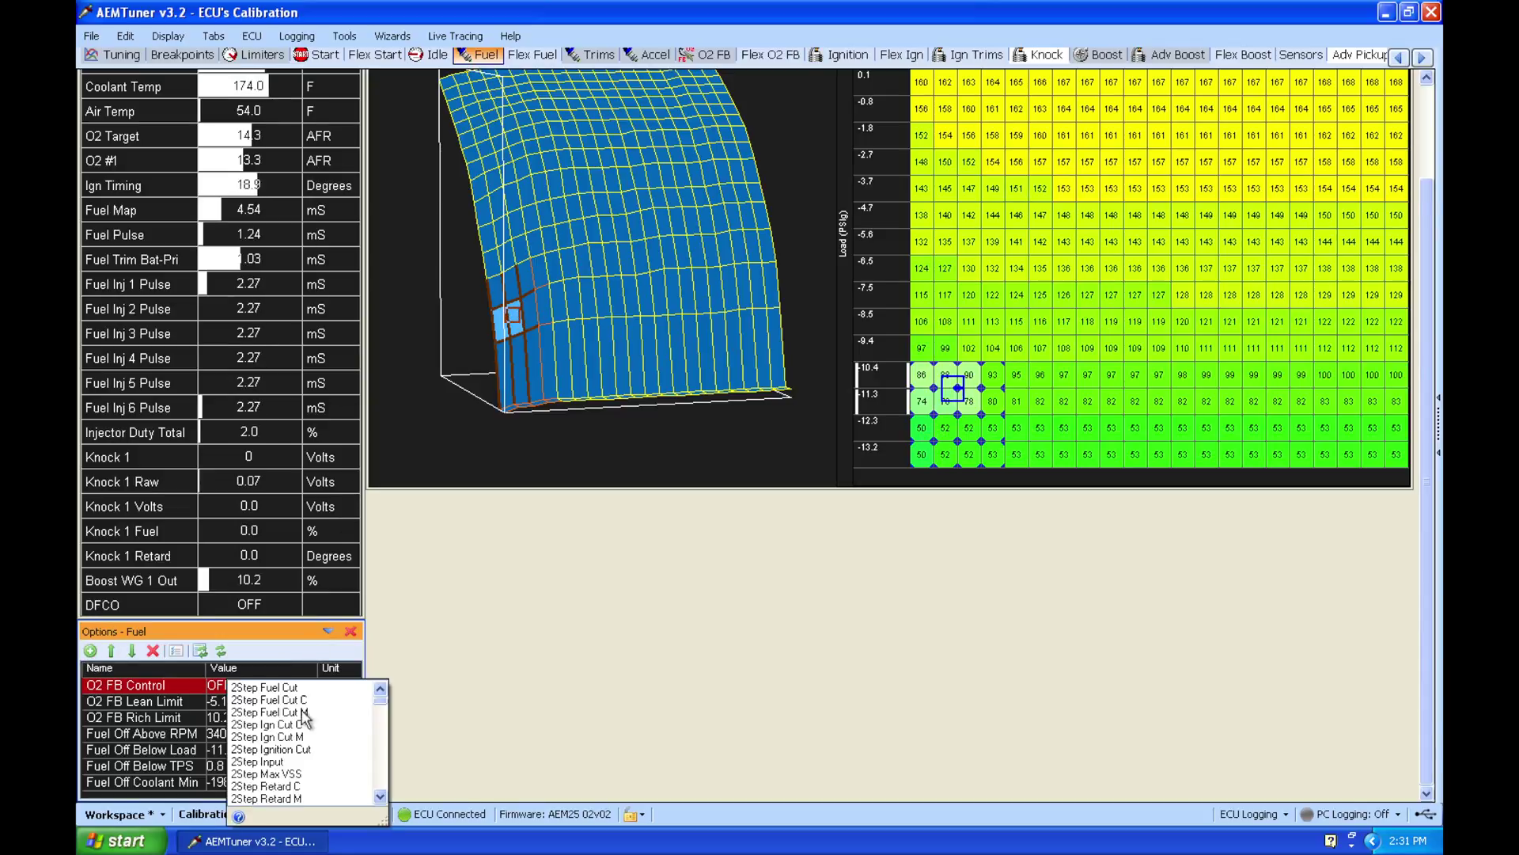
key("m")
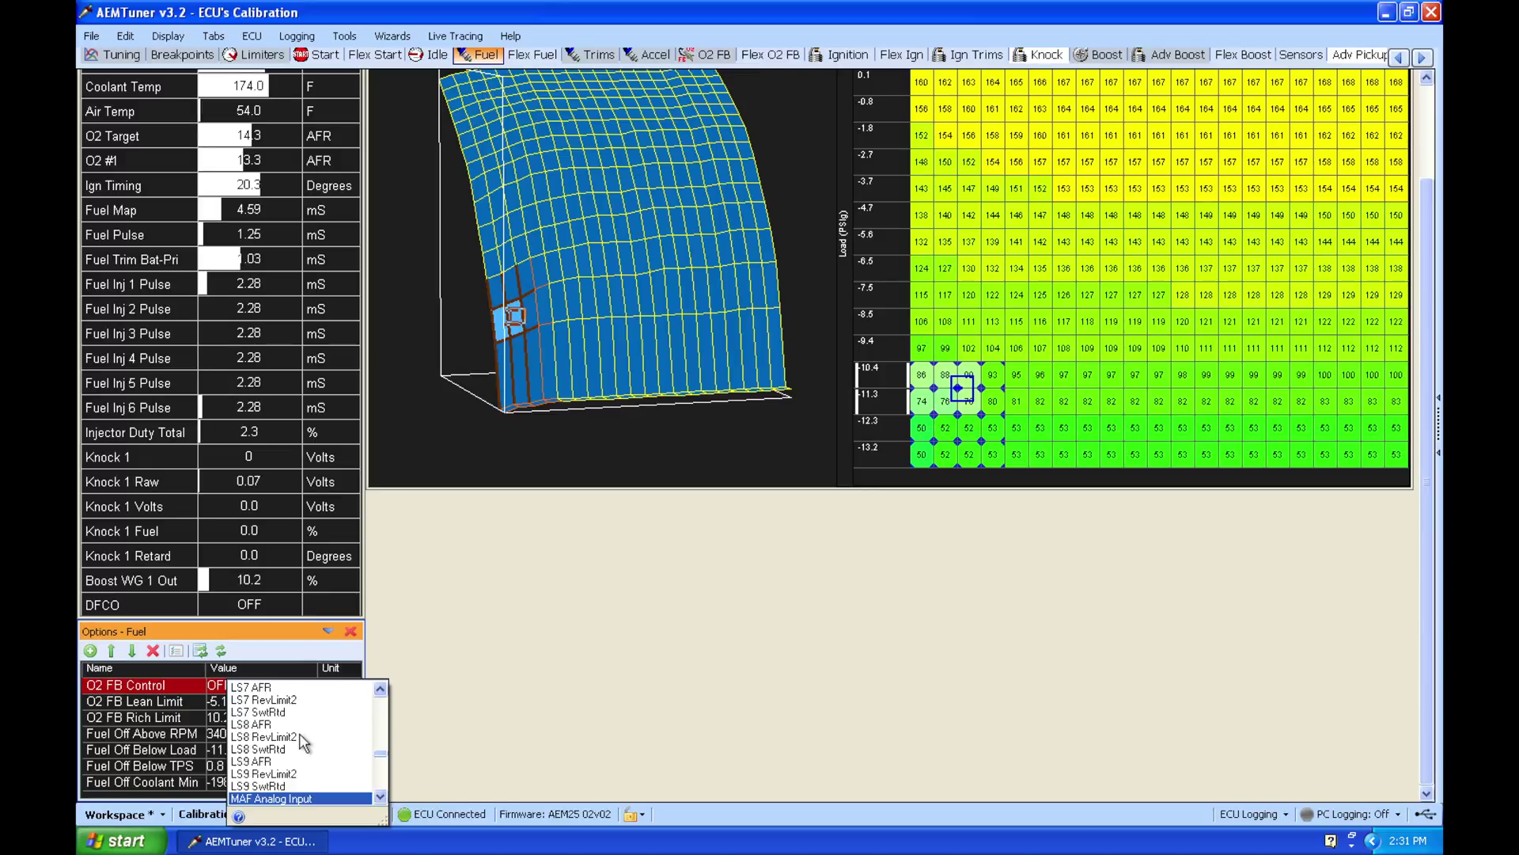
key("m")
key("i")
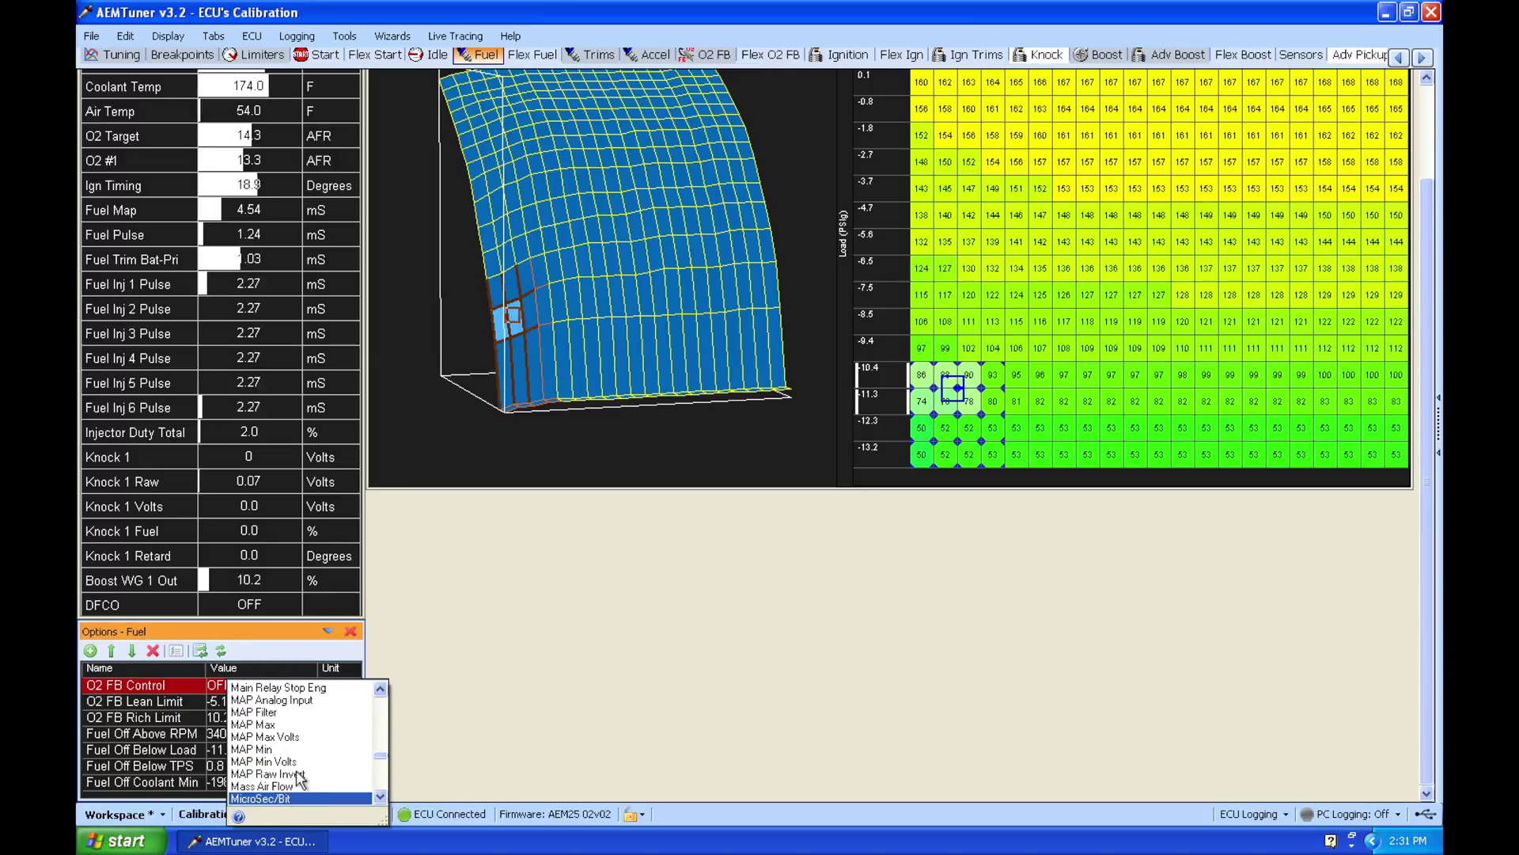
left_click(264, 801)
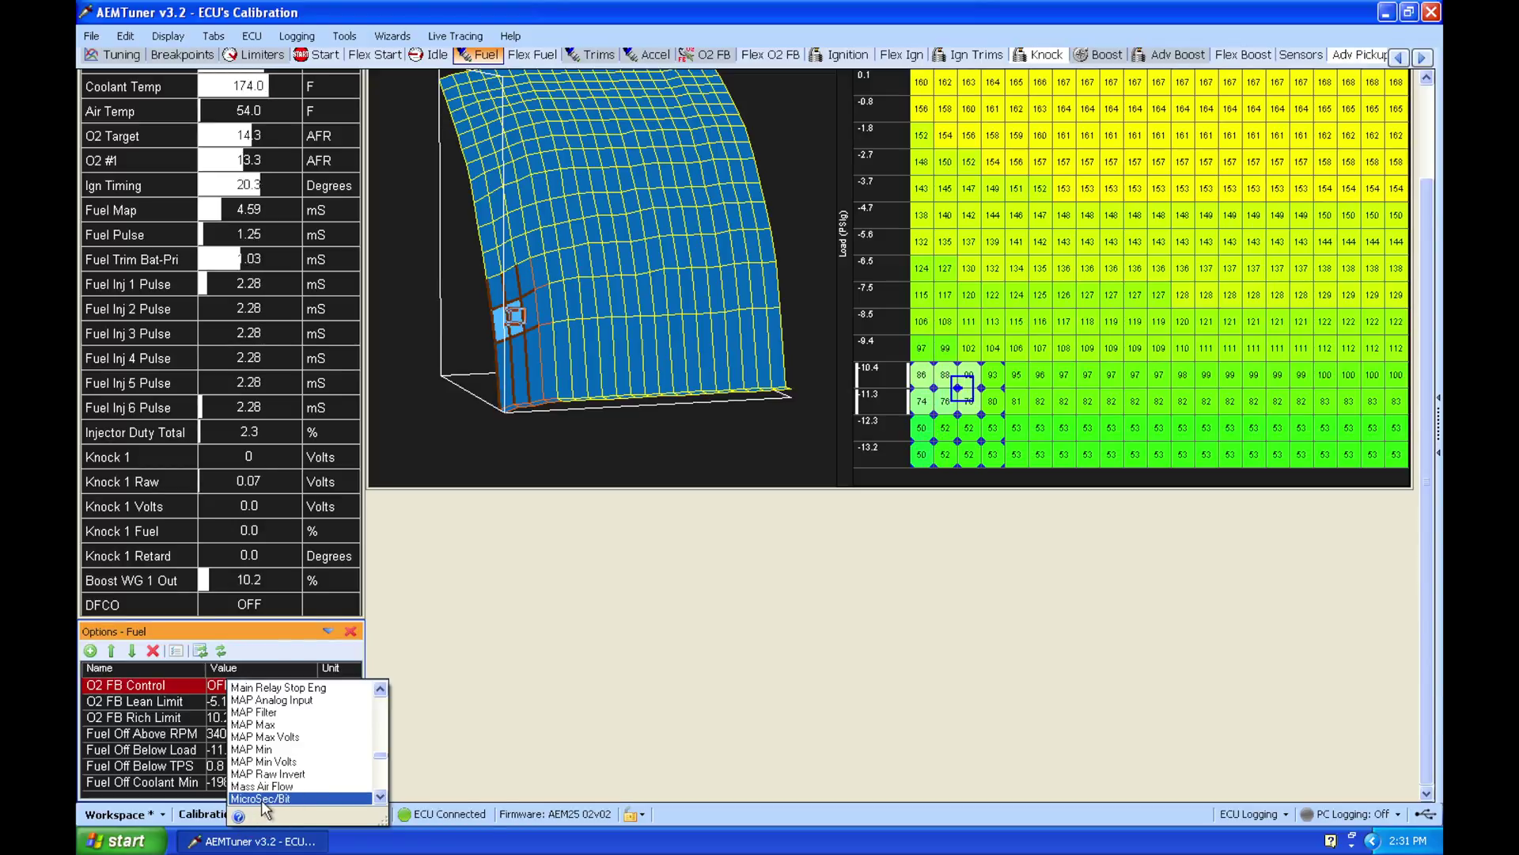
left_click(163, 706)
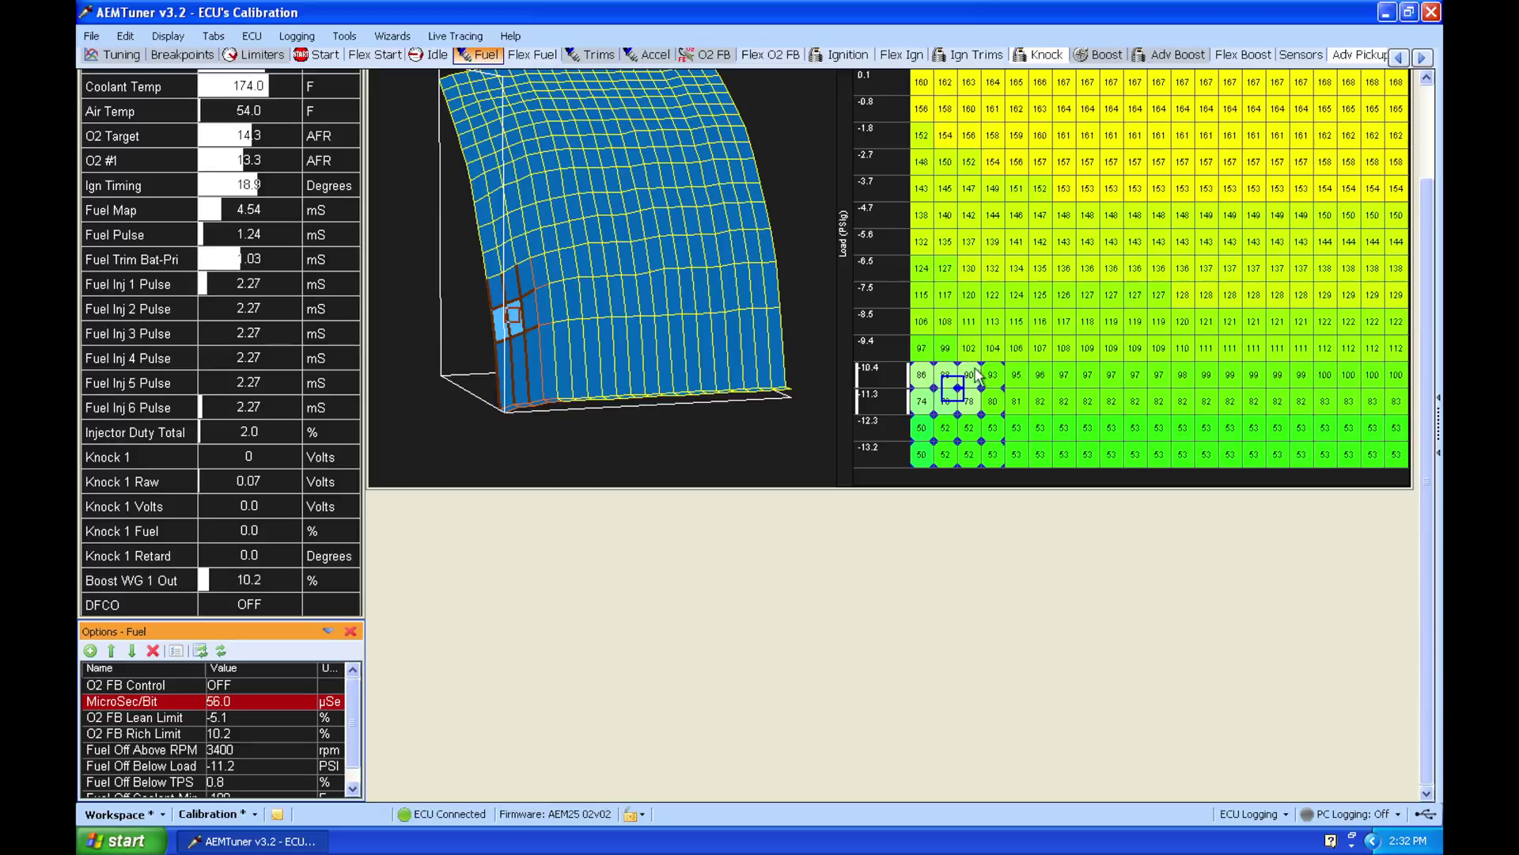
left_click(1042, 405)
Enter 30 for MicroSec/Bit, which the calibration stores as 29.6 µSec.
left_click_drag(1042, 405, 1041, 294)
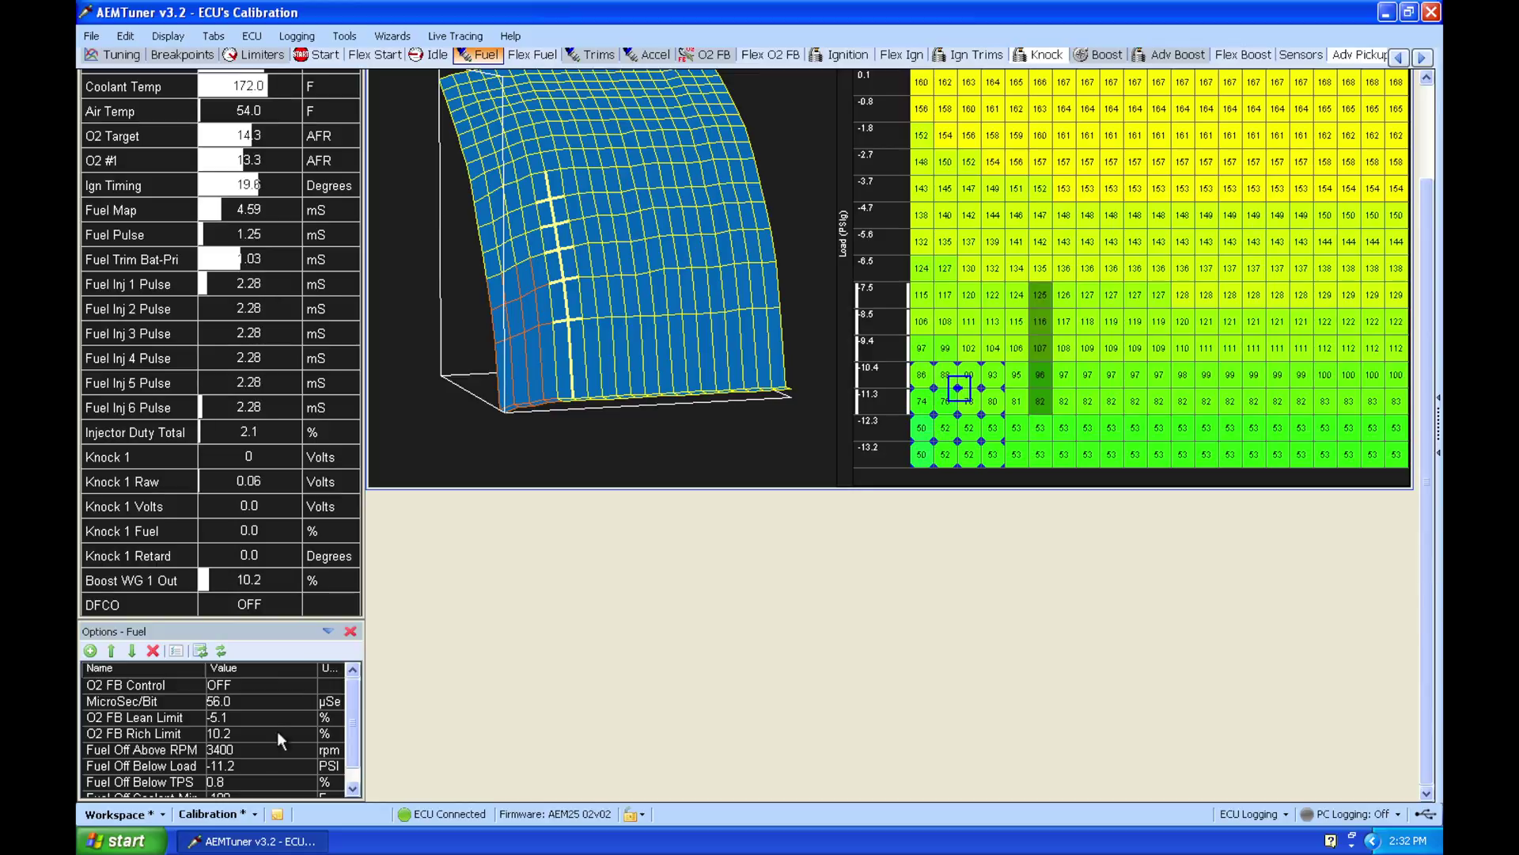
left_click(254, 699)
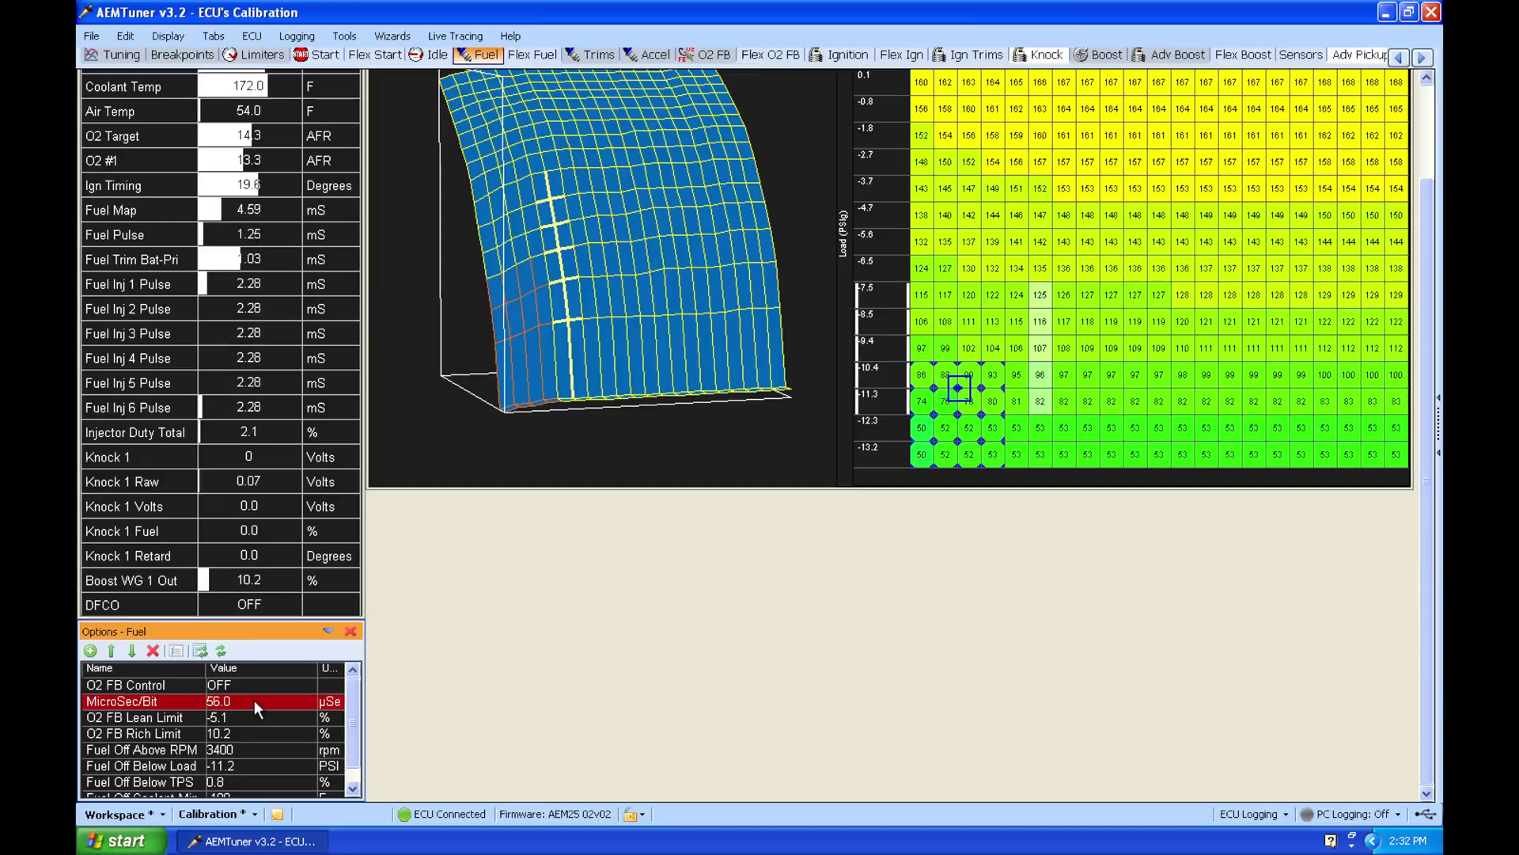
left_click(254, 700)
type("30")
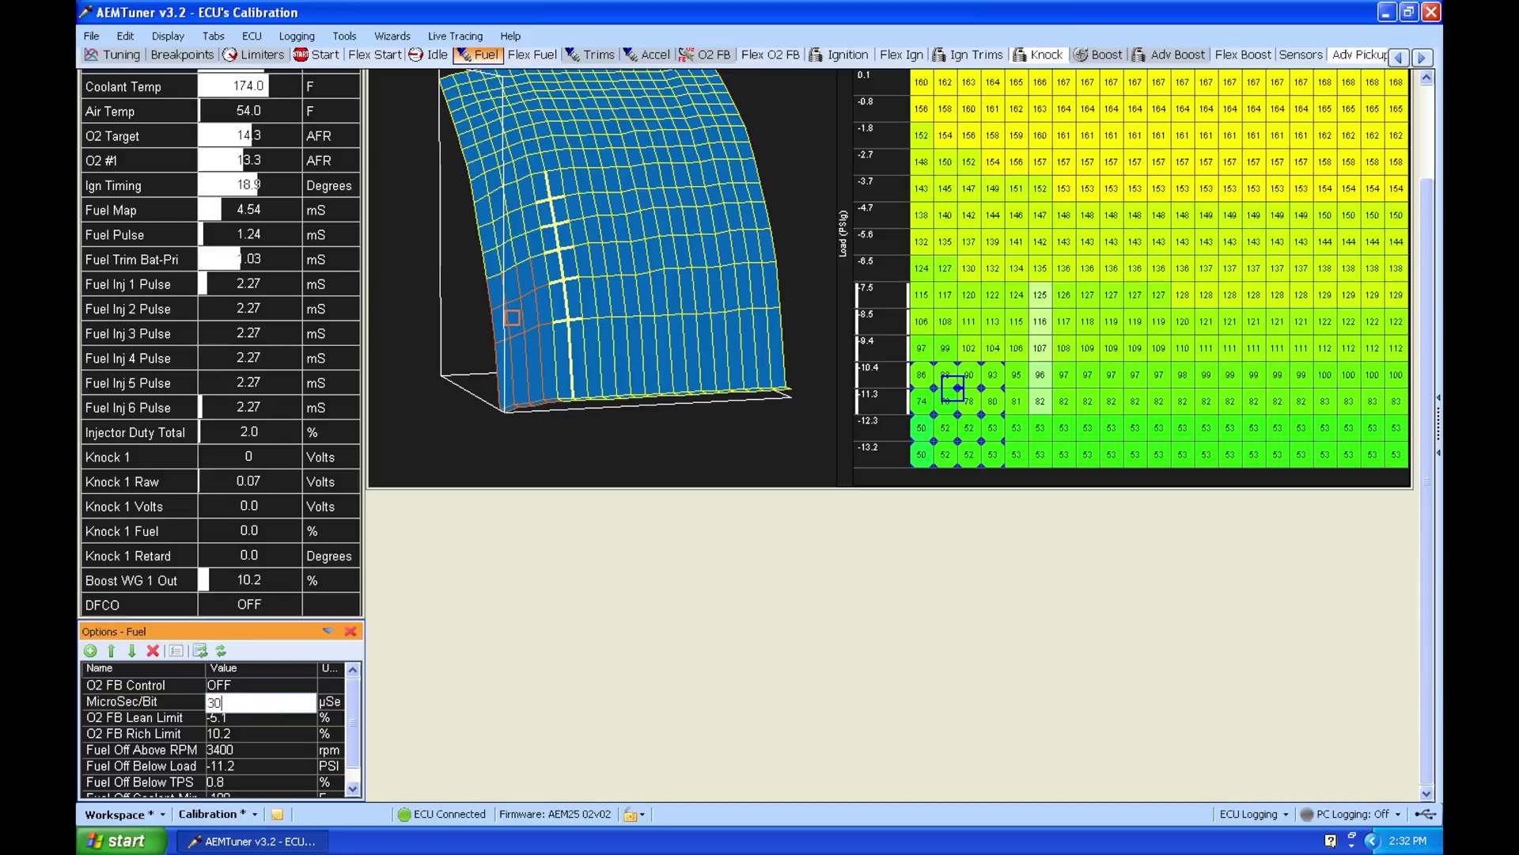
key("Return")
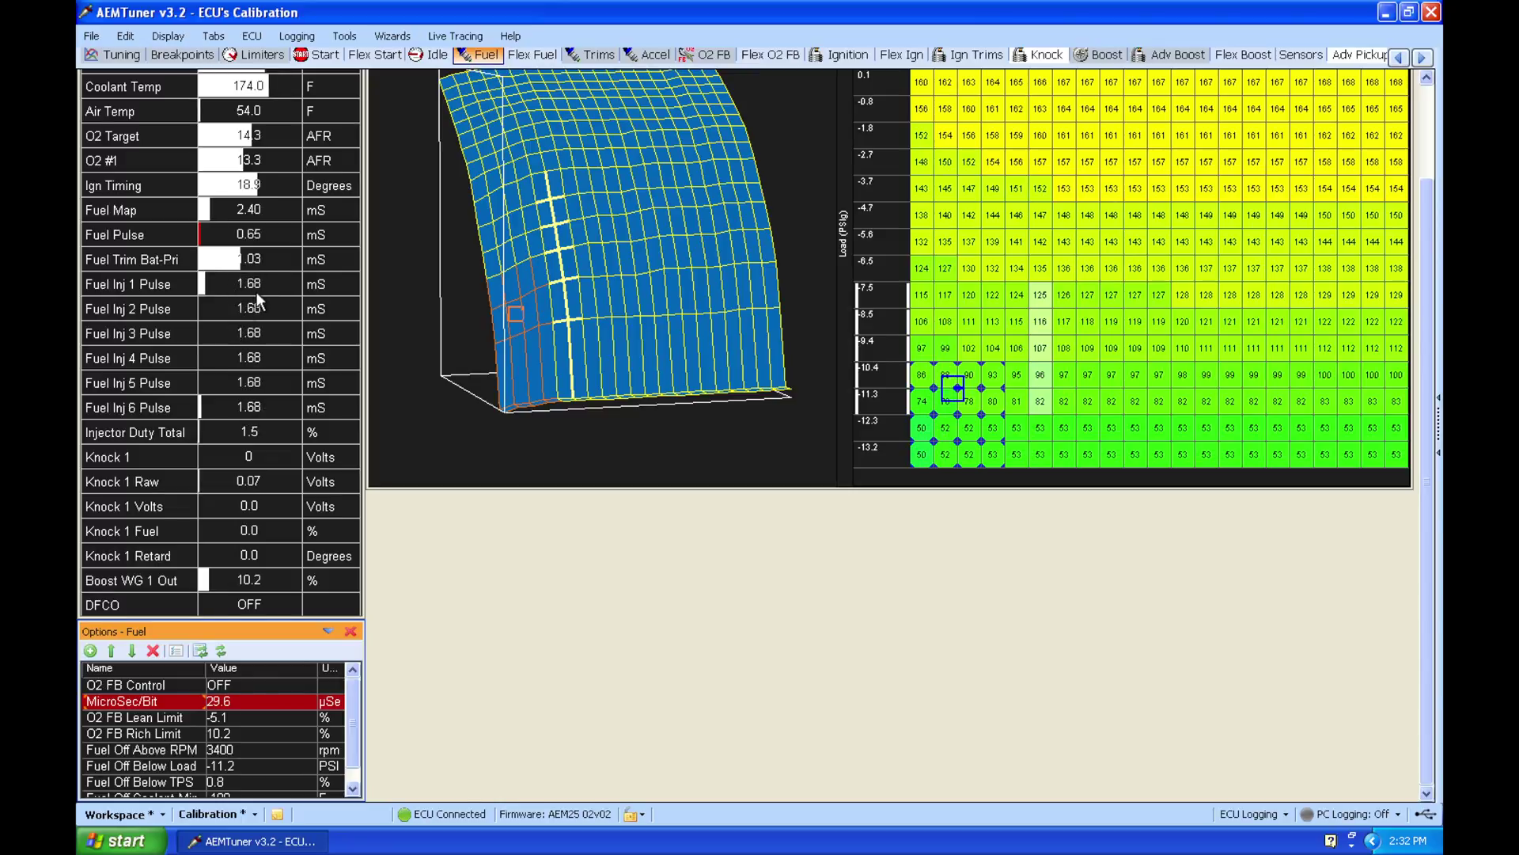
left_click(965, 398)
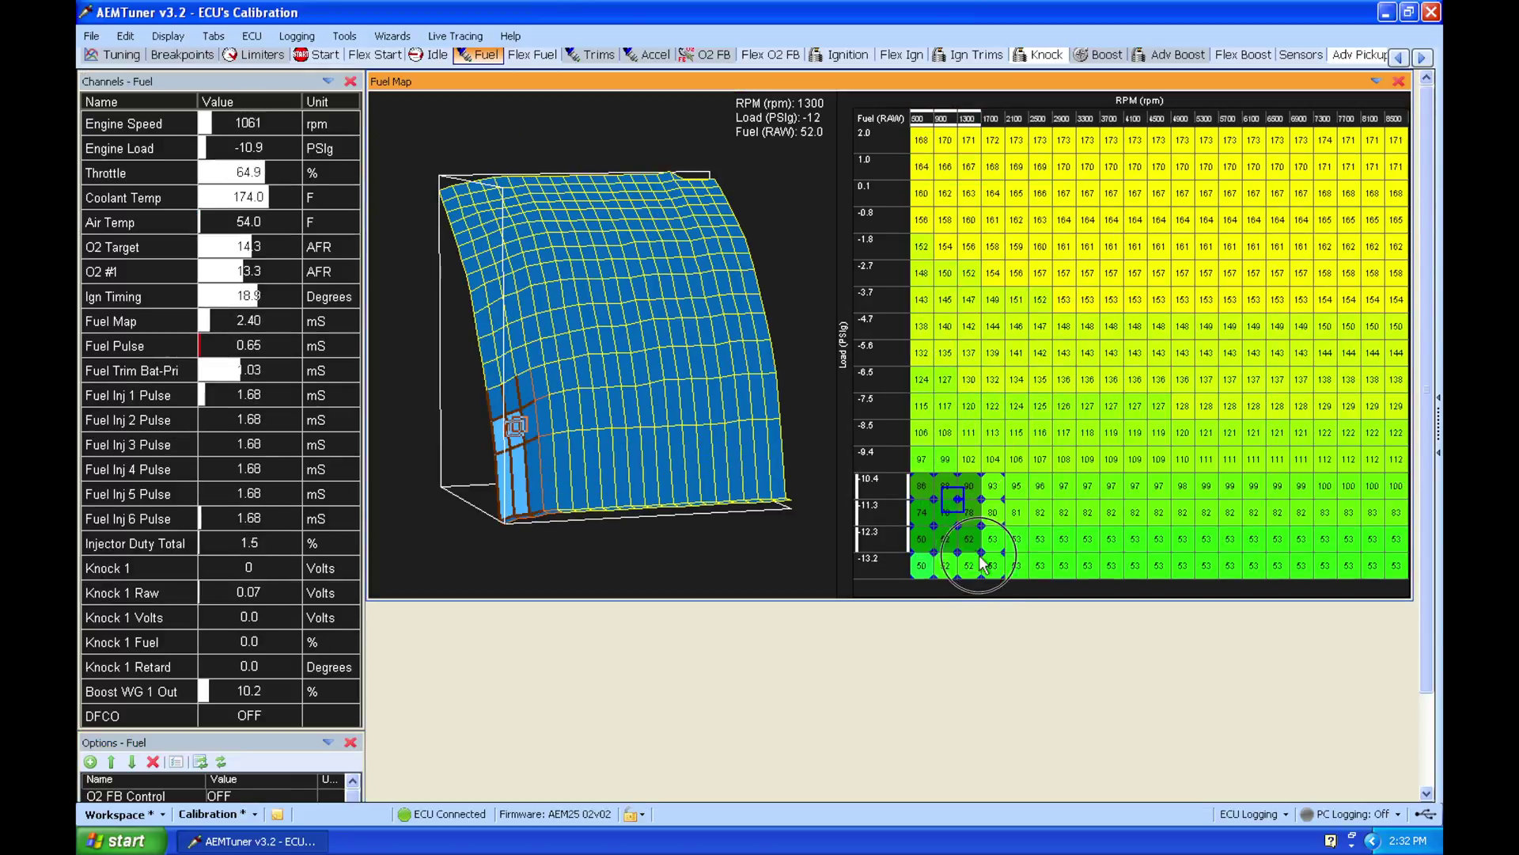
Raise the bottom-left 4×4 low-load, low-rpm fuel block to roughly 129–172.
key("plus")
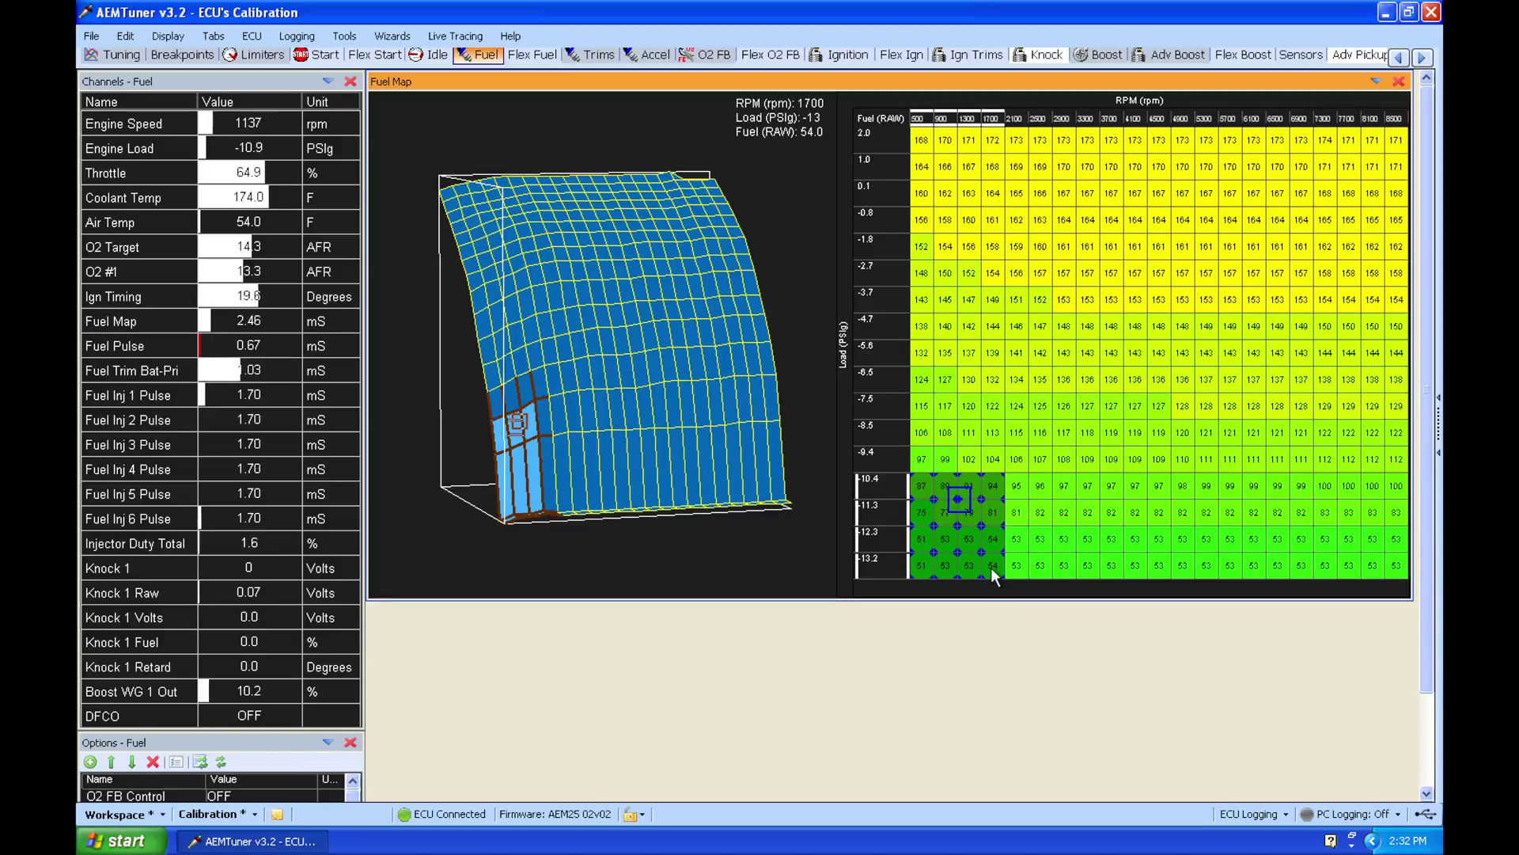
key("plus")
key("plus")
key("plus")
key("plus")
key("plus")
key("plus")
key("plus")
key("plus")
key("plus")
key("plus")
key("plus")
key("plus")
key("plus")
key("plus")
key("plus")
key("plus")
key("plus")
key("plus")
key("plus")
key("plus")
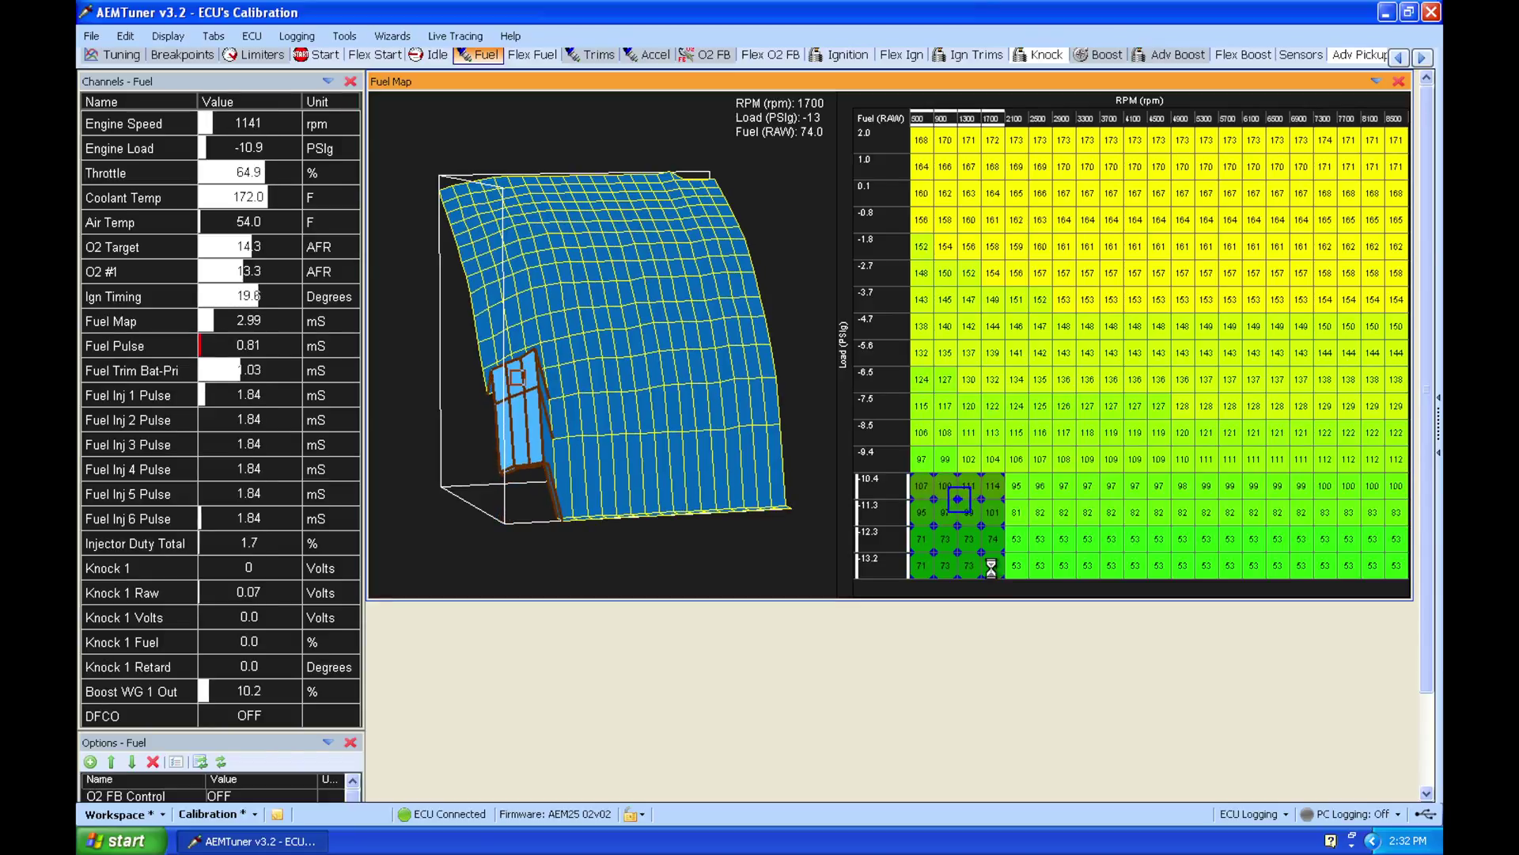
key("plus")
key("plus")
key("plus")
key("plus")
key("plus")
key("plus")
key("plus")
key("plus")
key("plus")
key("plus")
key("plus")
key("plus")
key("plus")
key("plus")
key("plus")
key("plus")
key("plus")
key("plus")
key("plus")
key("plus")
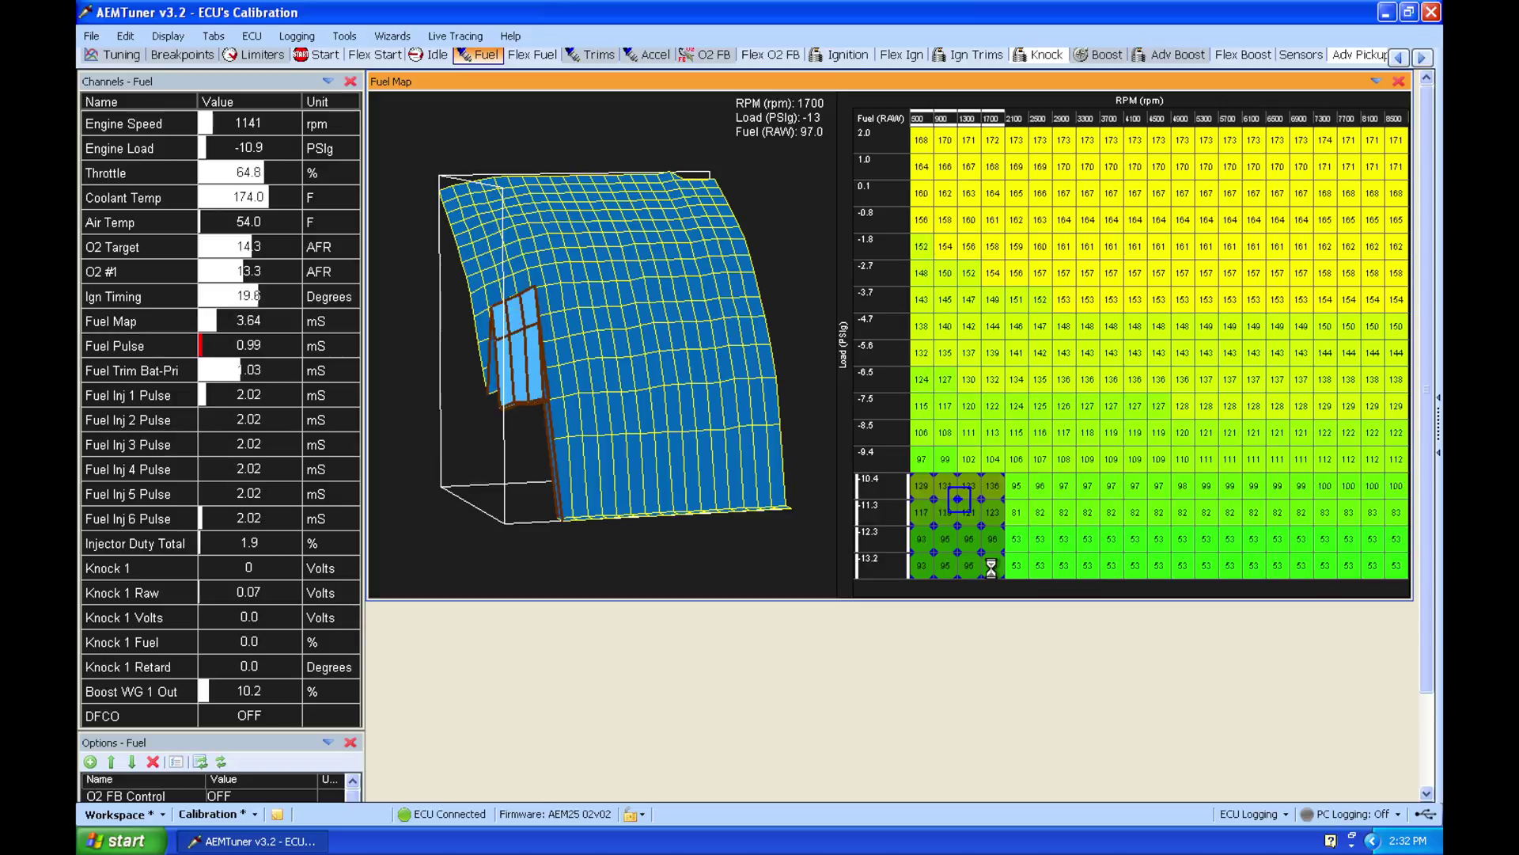
key("plus")
key("plus")
key("plus")
key("plus")
key("plus")
key("plus")
key("plus")
key("plus")
key("plus")
key("plus")
key("plus")
key("plus")
key("plus")
key("plus")
key("plus")
key("plus")
key("plus")
key("plus")
key("plus")
key("plus")
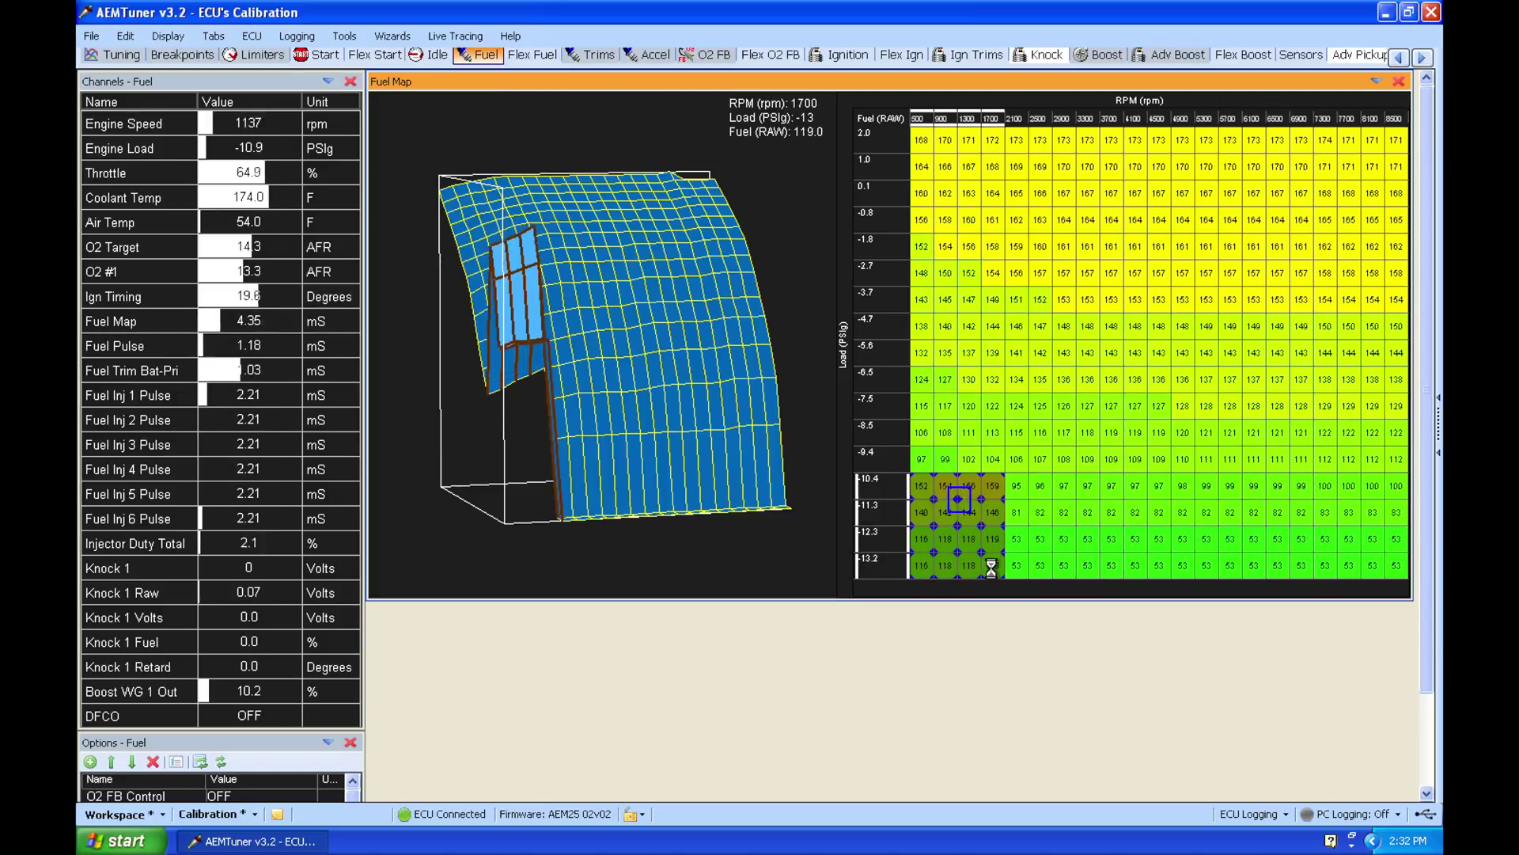
key("plus")
key("plus")
key("plus")
key("plus")
key("plus")
key("plus")
key("plus")
key("plus")
key("plus")
key("plus")
key("plus")
key("plus")
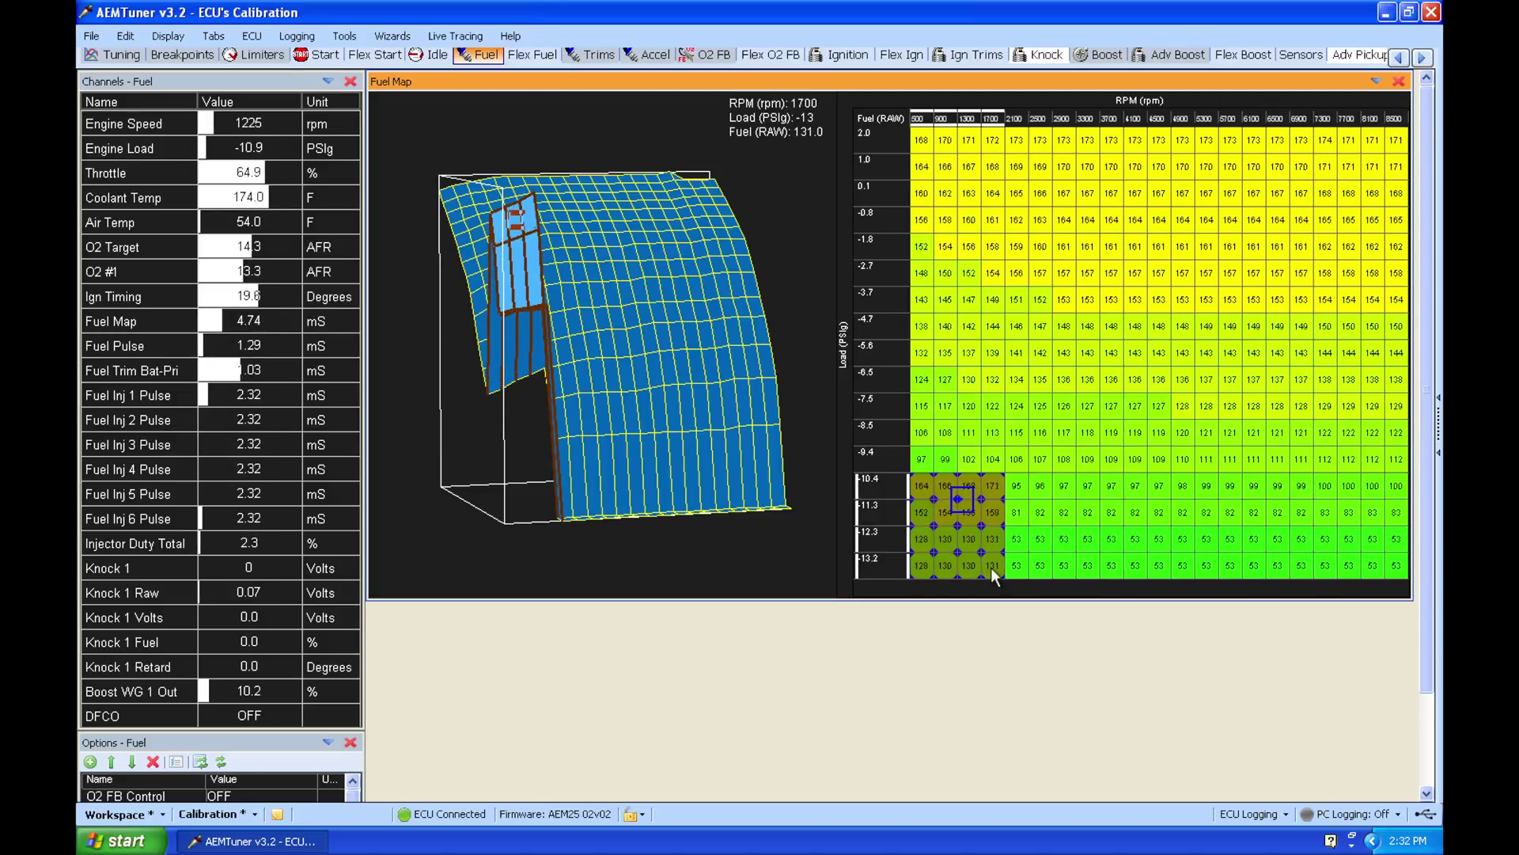
key("plus")
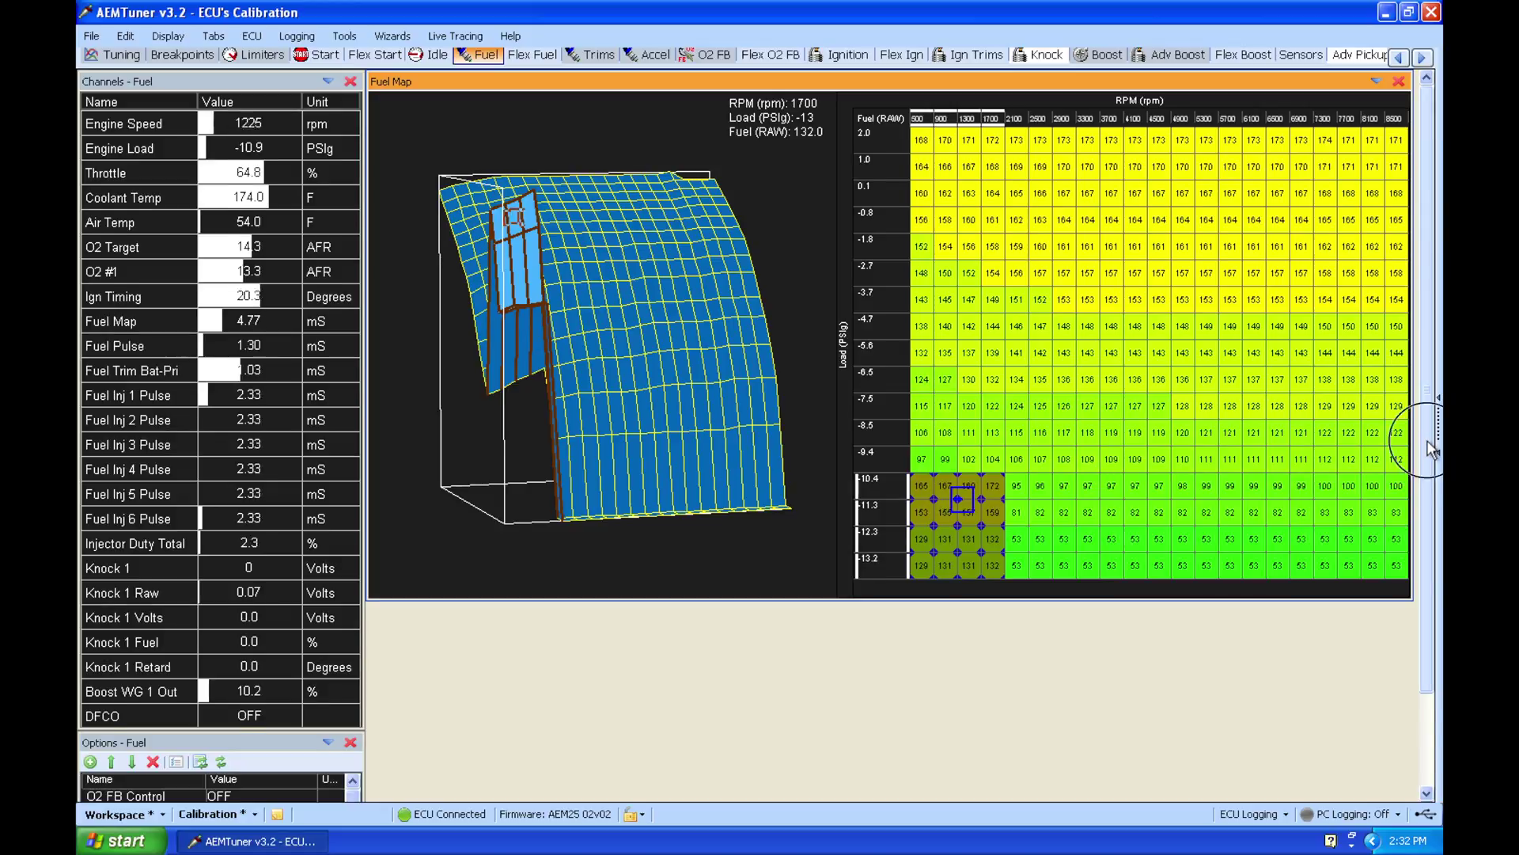
left_click_drag(1430, 448, 1431, 528)
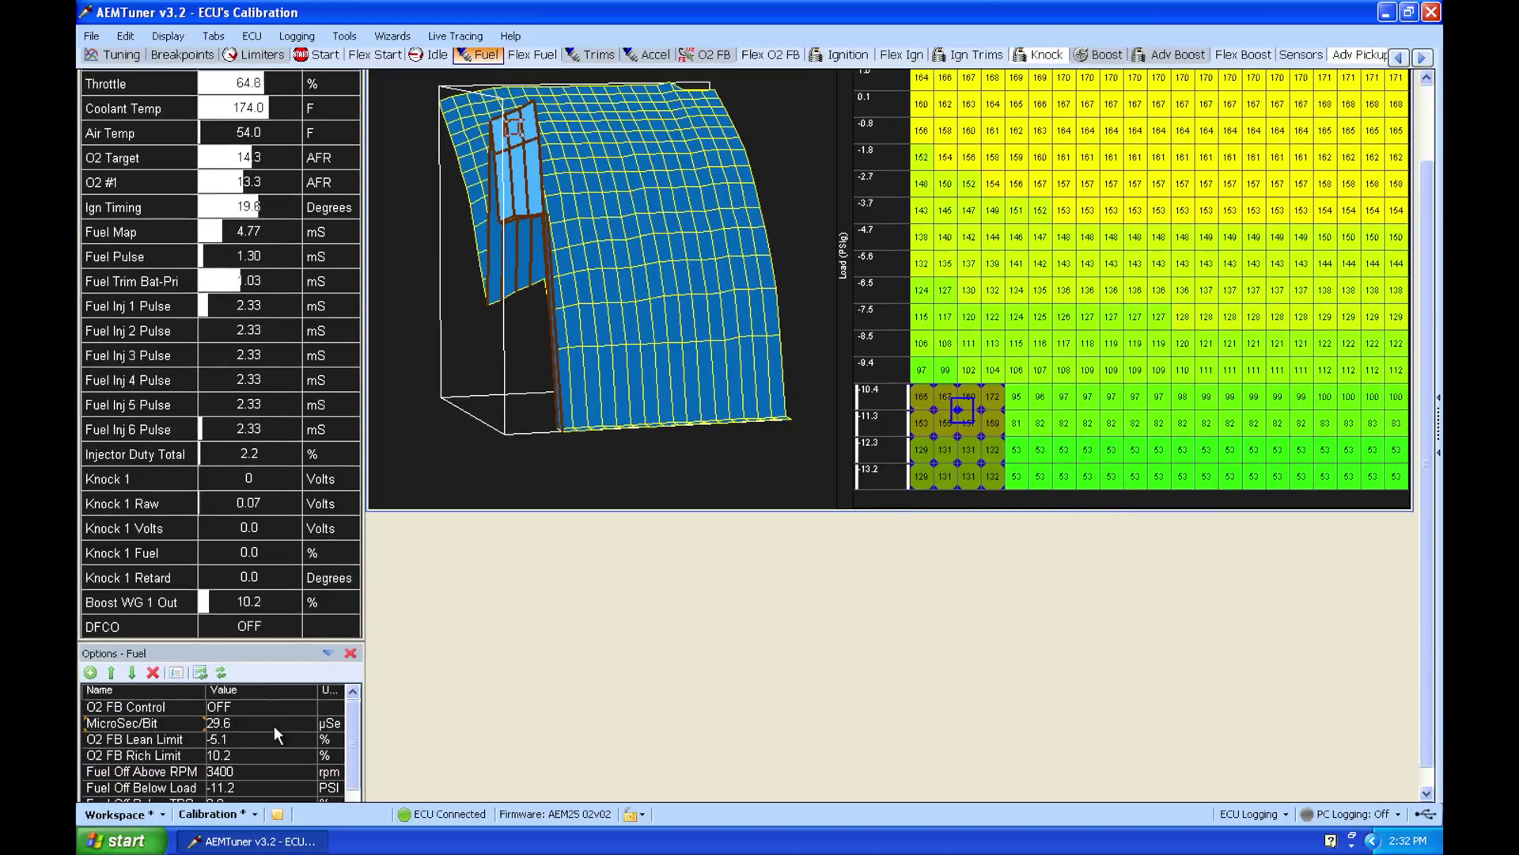